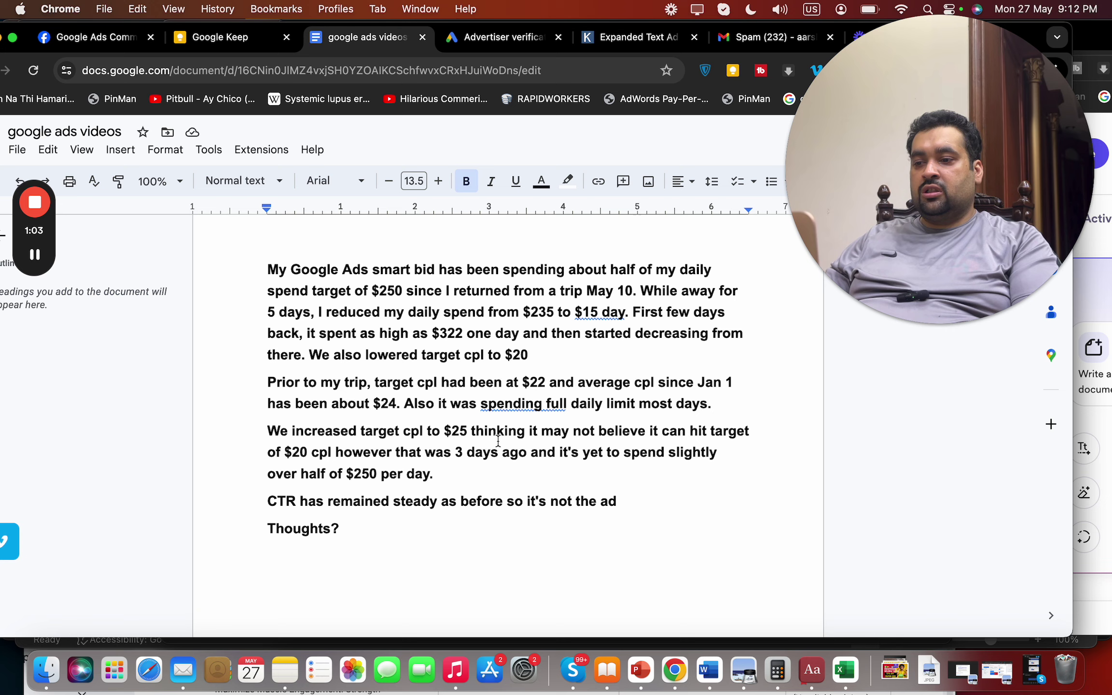
Place the cursor on the empty line just below 'Thoughts?' to begin the answer notes.
click(416, 543)
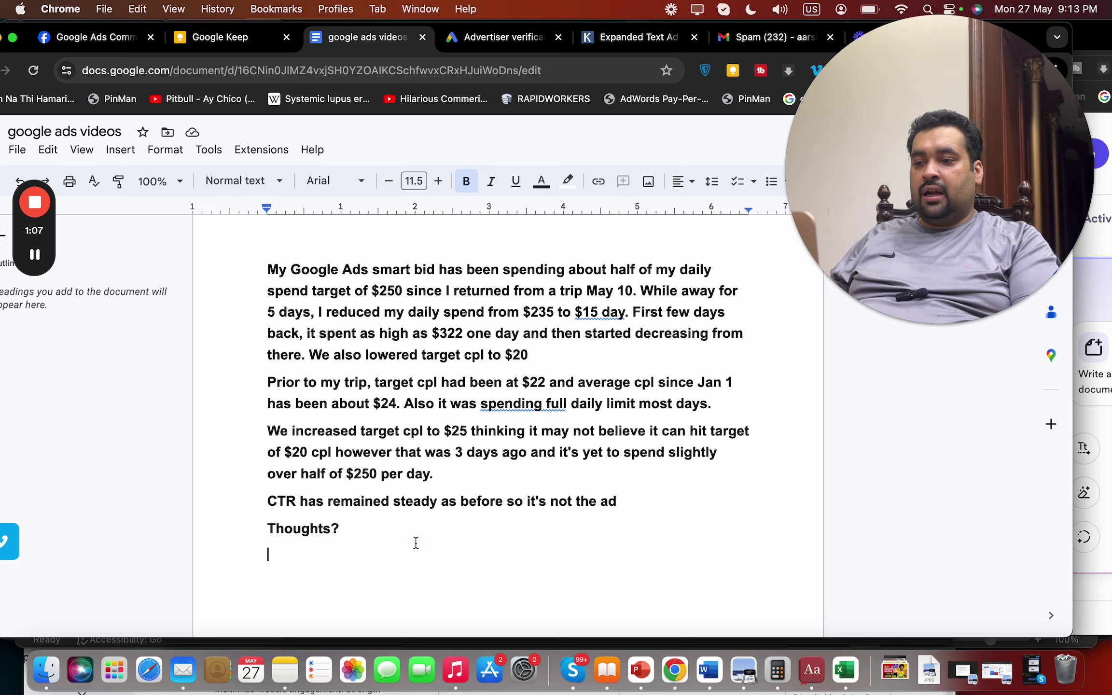
Add the note 'Unexpected Competition.' below 'Thoughts?' and enlarge it to font size 13.5.
key(Return)
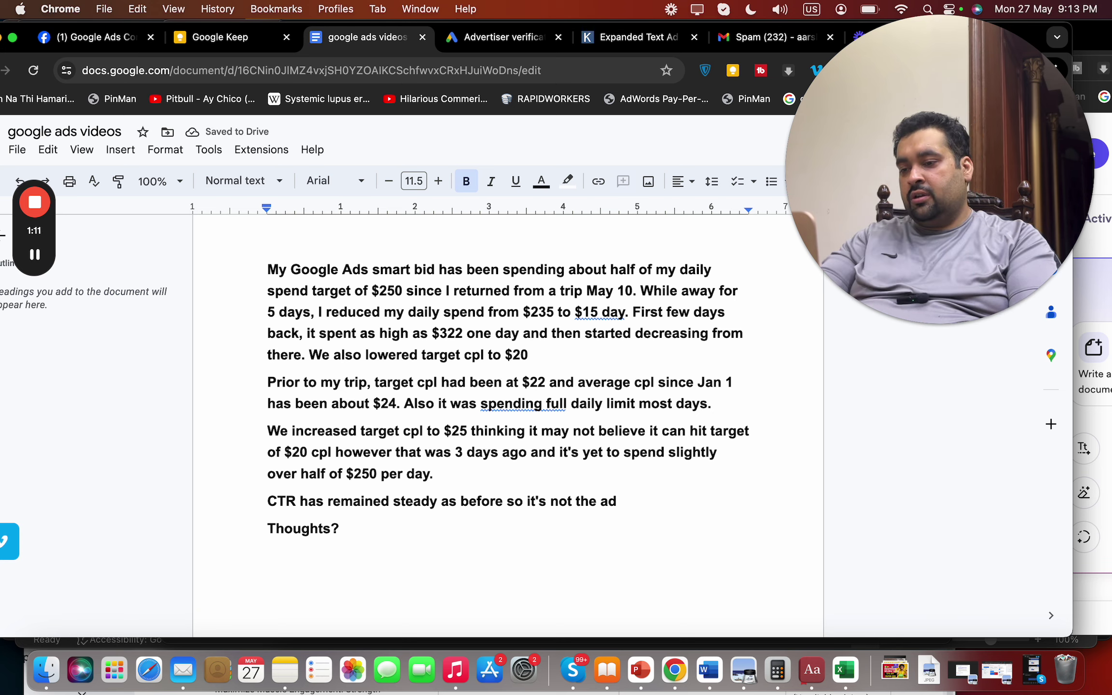
text(Un)
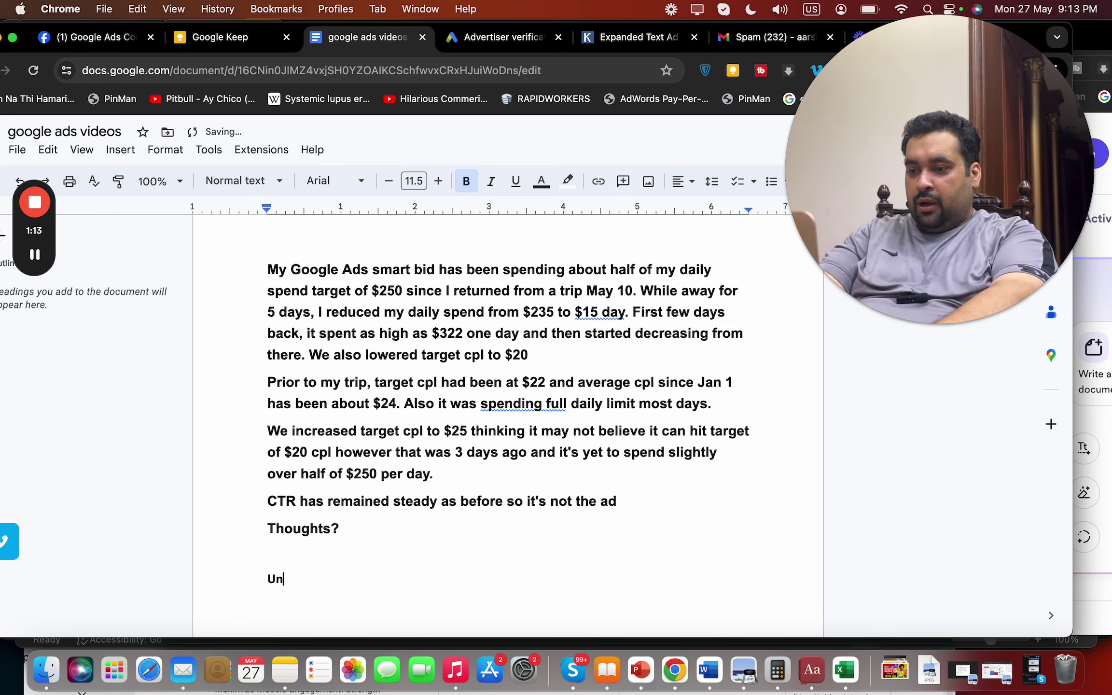
text(expected C)
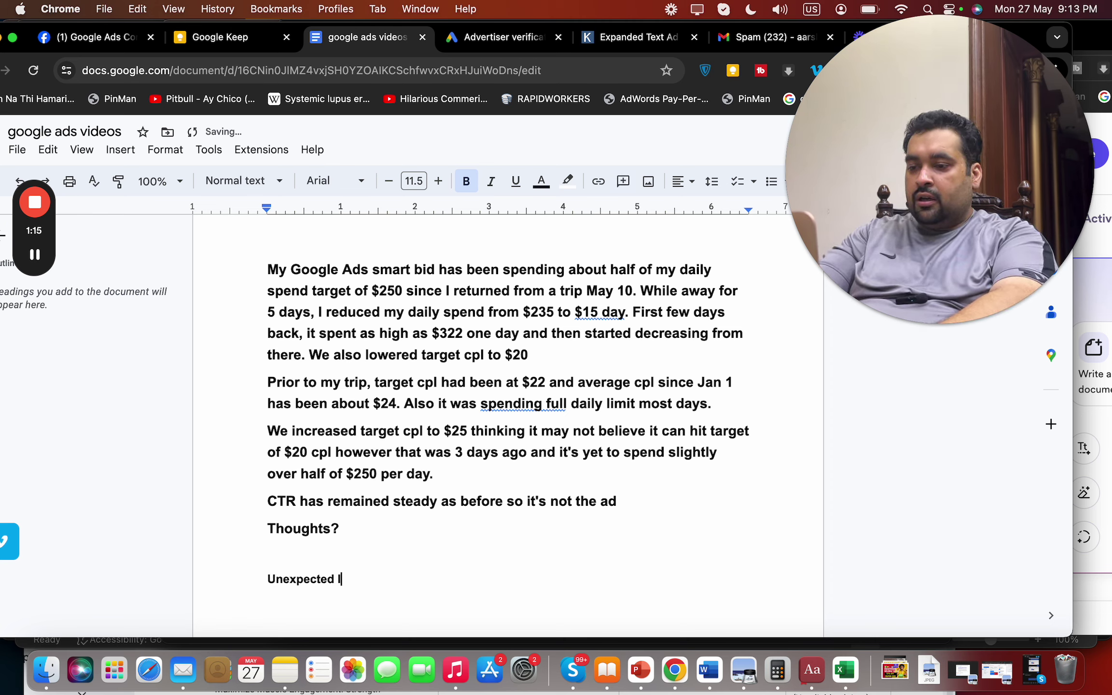
text(ompetition.)
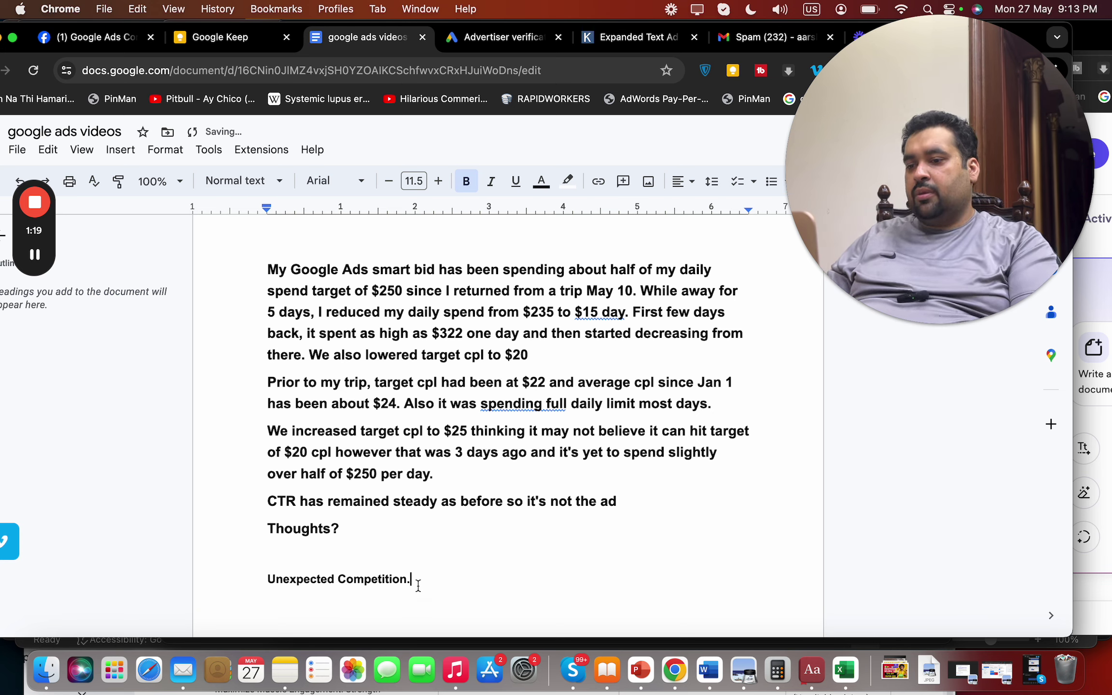
drag(415, 584, 249, 584)
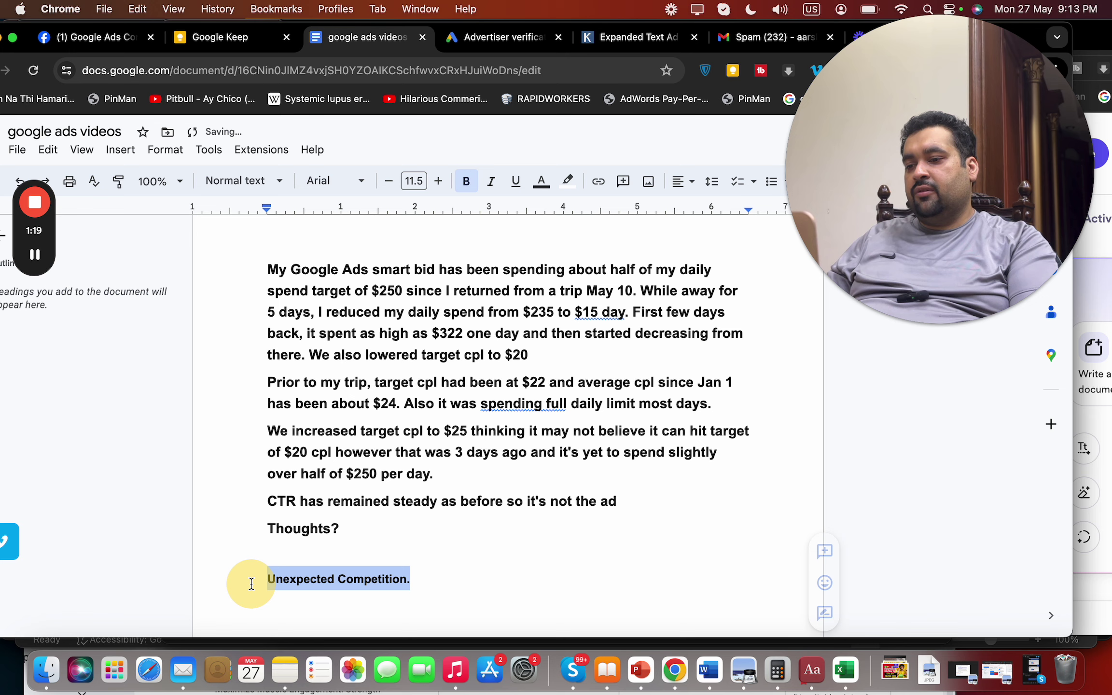
click(439, 182)
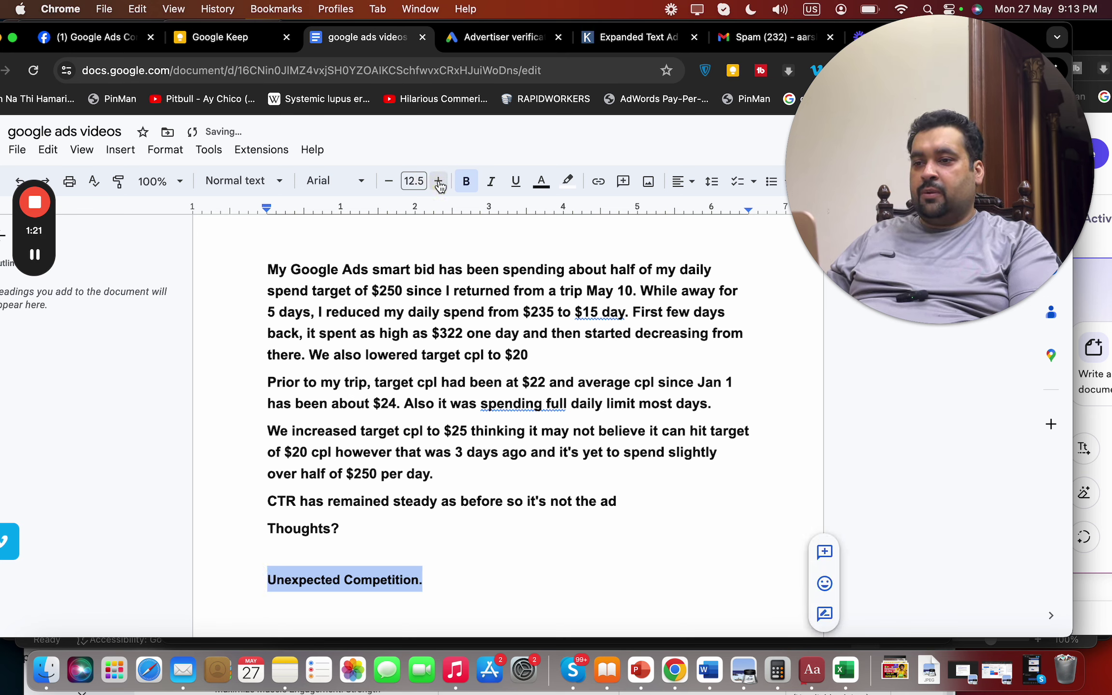
click(438, 182)
click(443, 575)
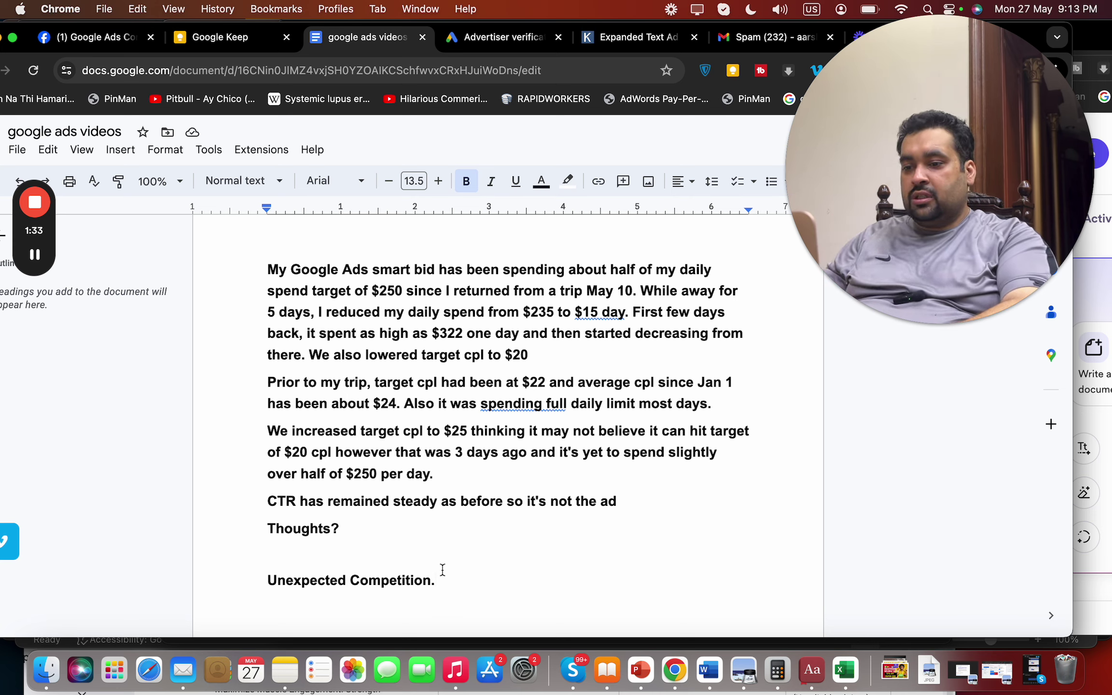
key(Return)
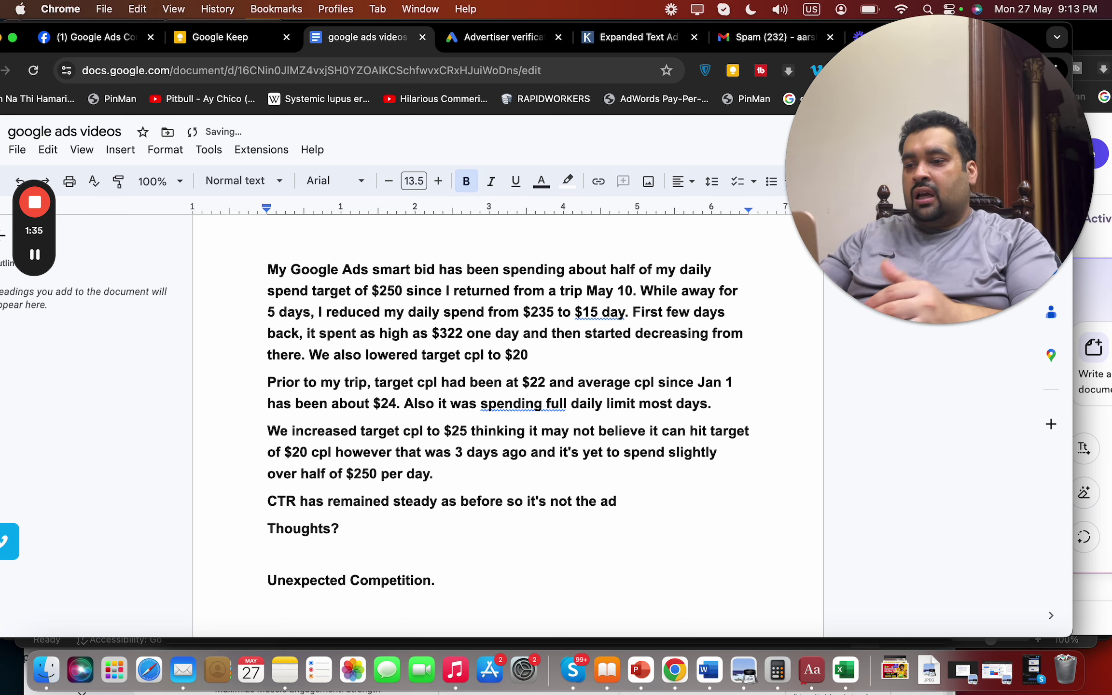
Write 'Ad rank? Ad rank is severely affected.', fixing the misspelled 'severly' with the spelling suggestion.
text(Ad rank)
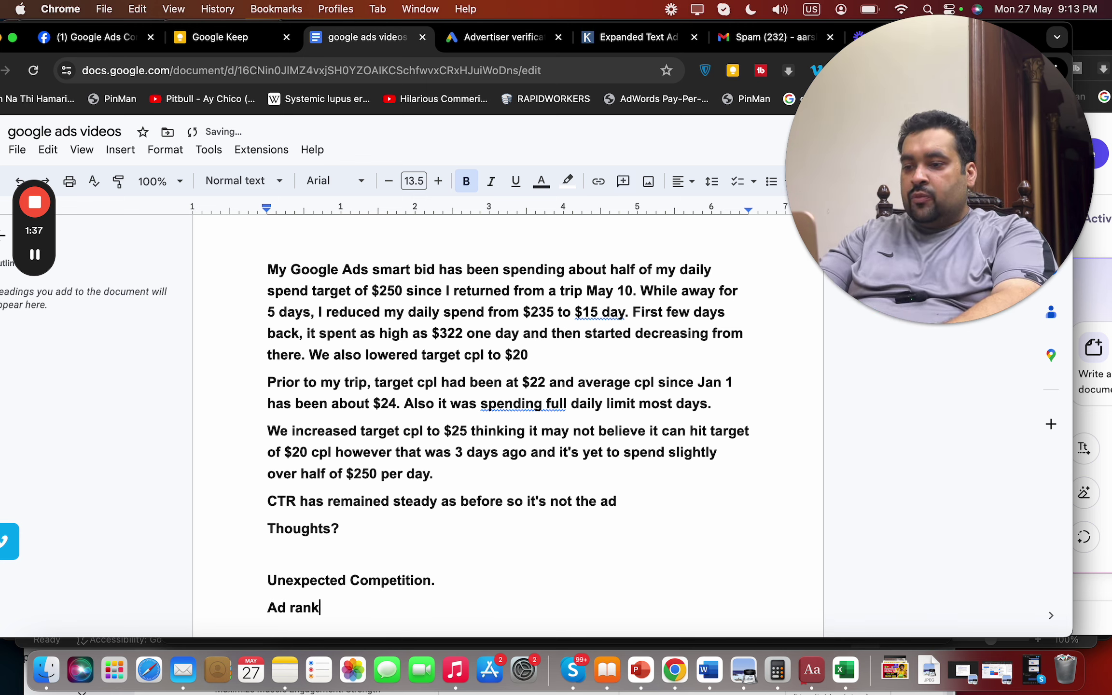
text(?)
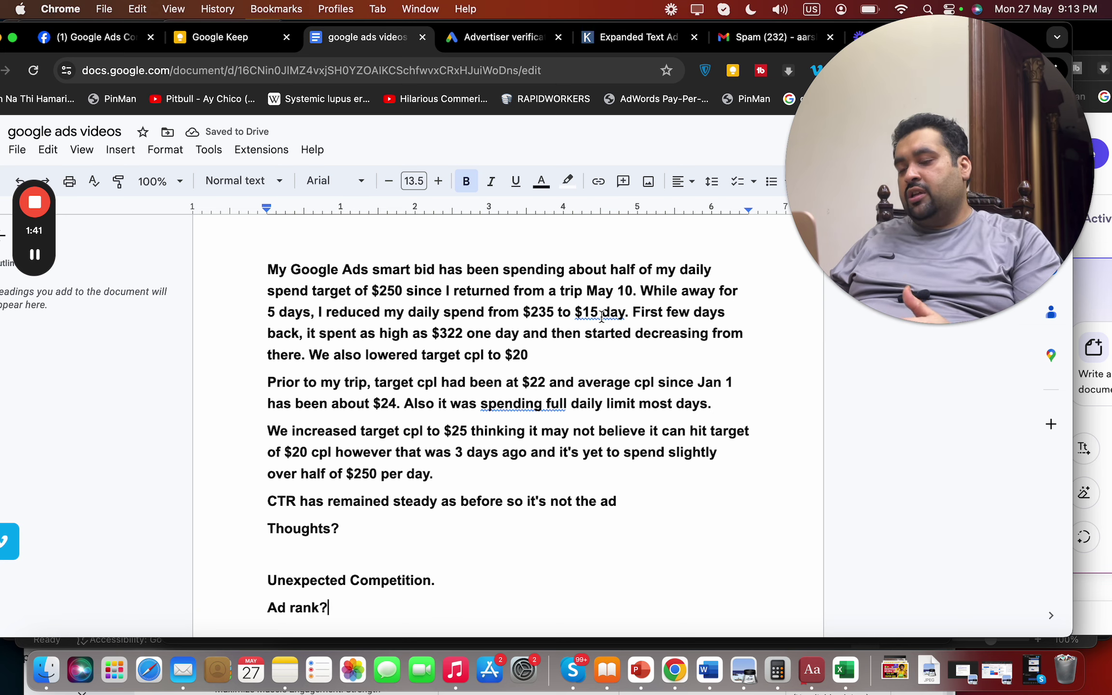
text(Ad rank )
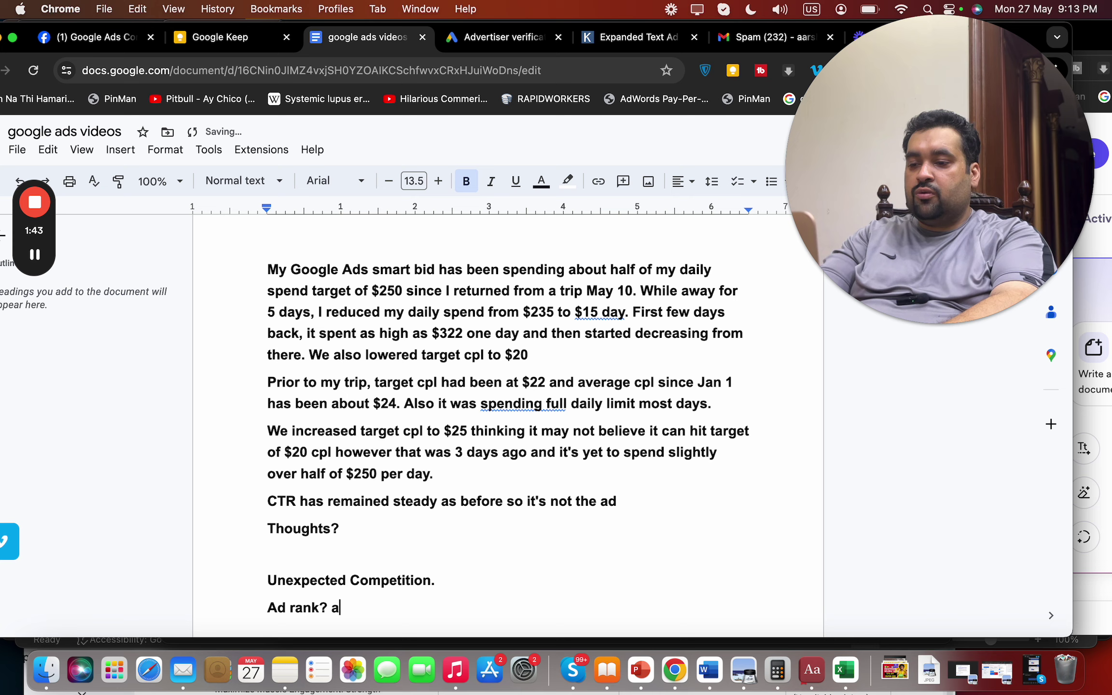
text(i)
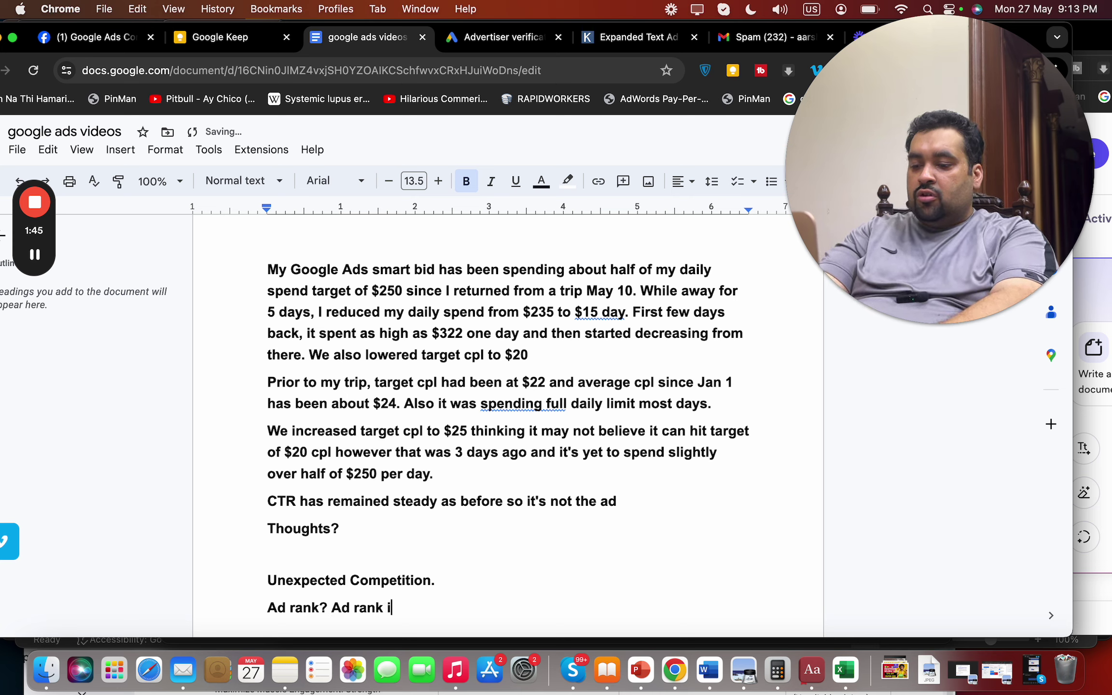
text(s severly )
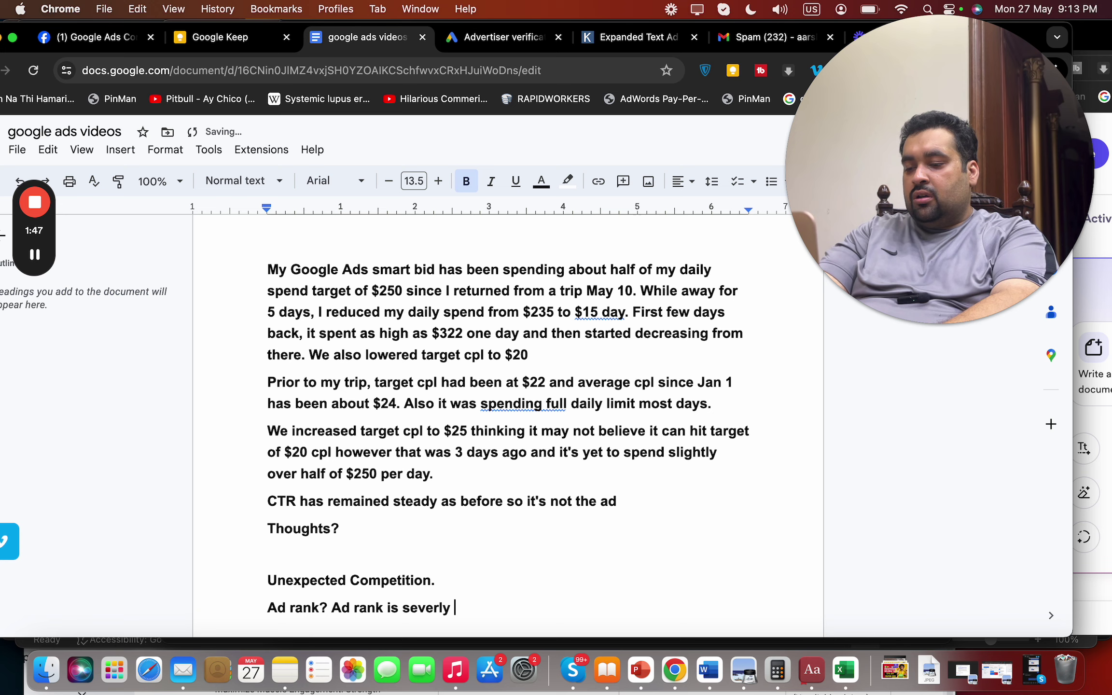
text(affected.)
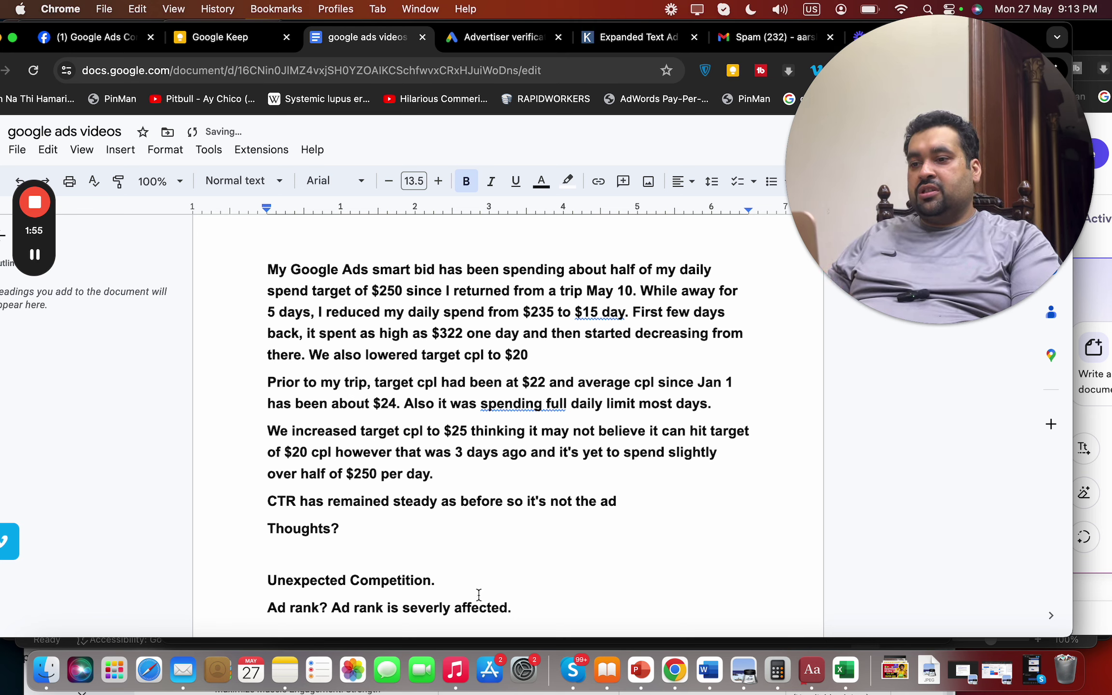
click(421, 612)
click(427, 586)
click(545, 608)
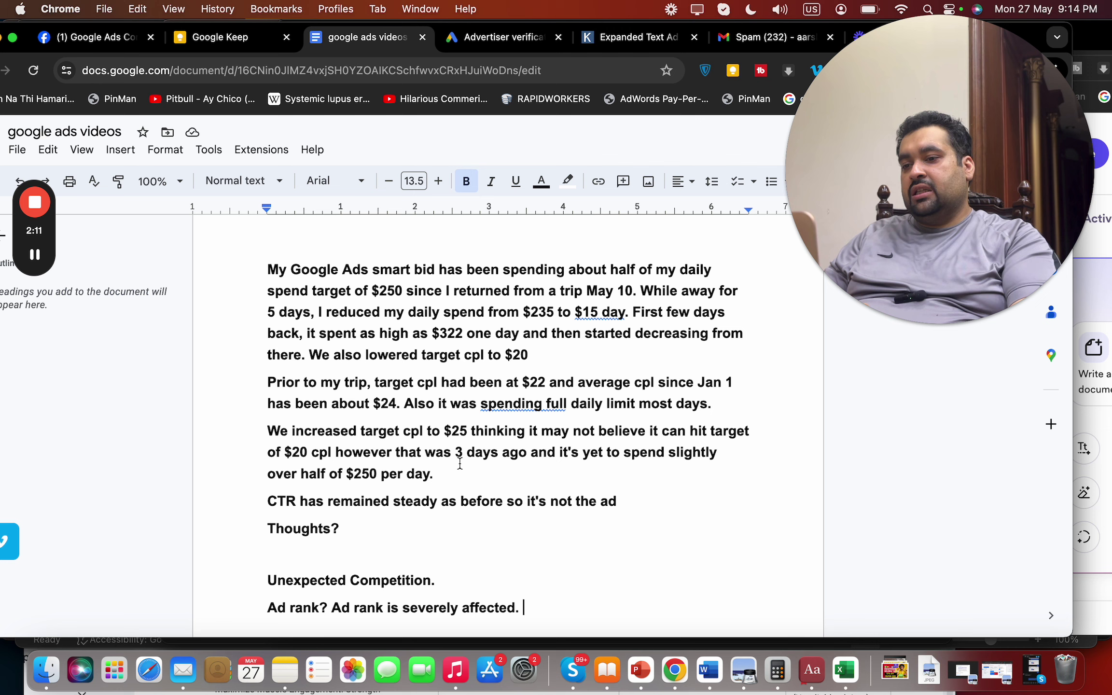
key(Return)
Type the note about switching bidding from maximise conversions to maximise clicks for 1-2 weeks.
text(Cam)
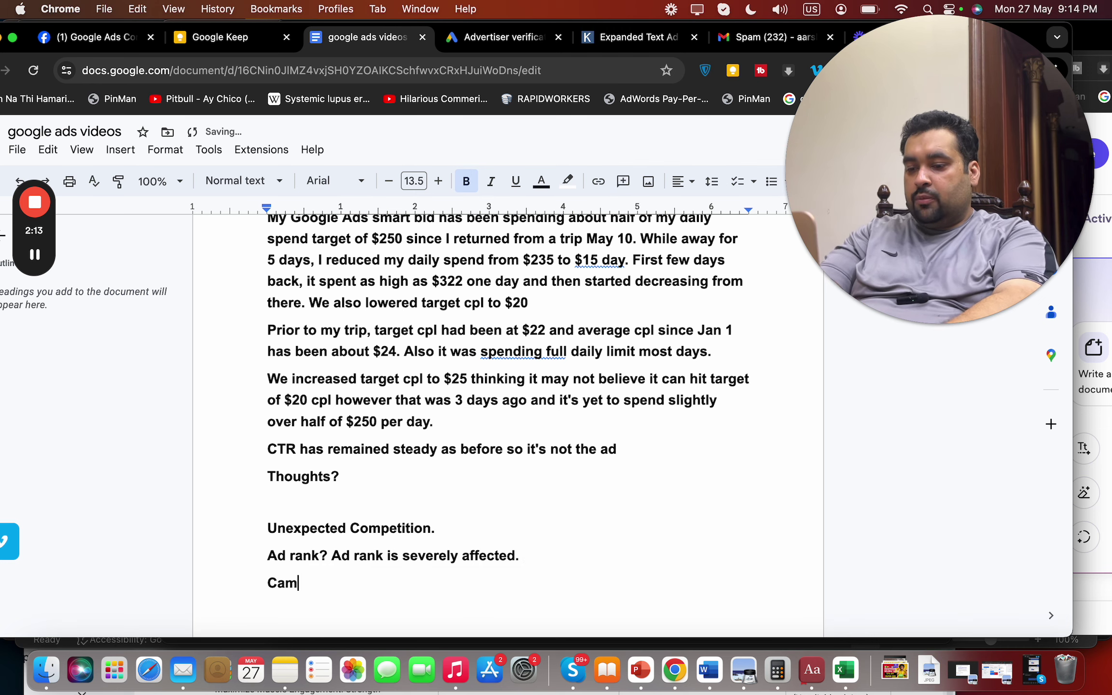
text(paign iid)
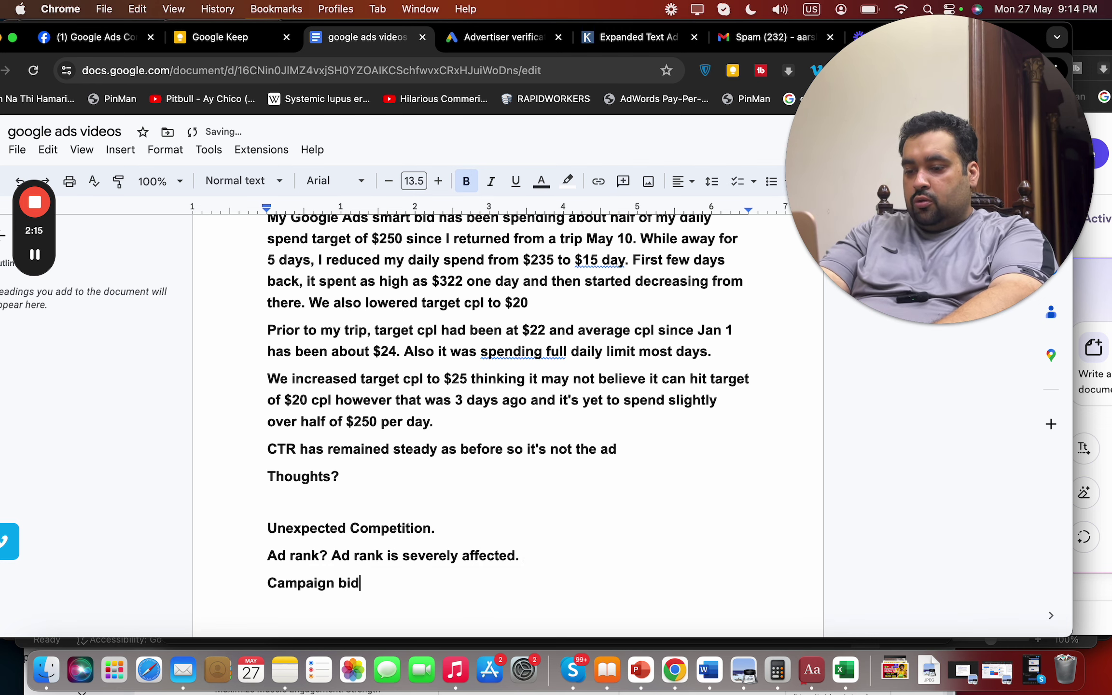
text(ding type now)
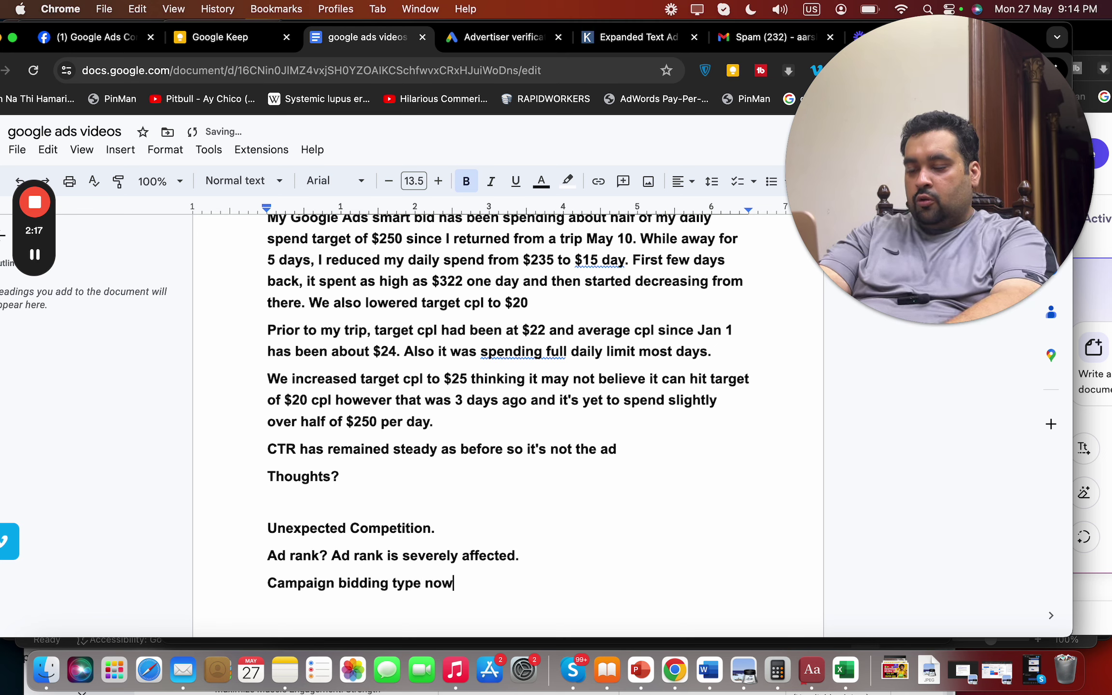
text( to maximise conve)
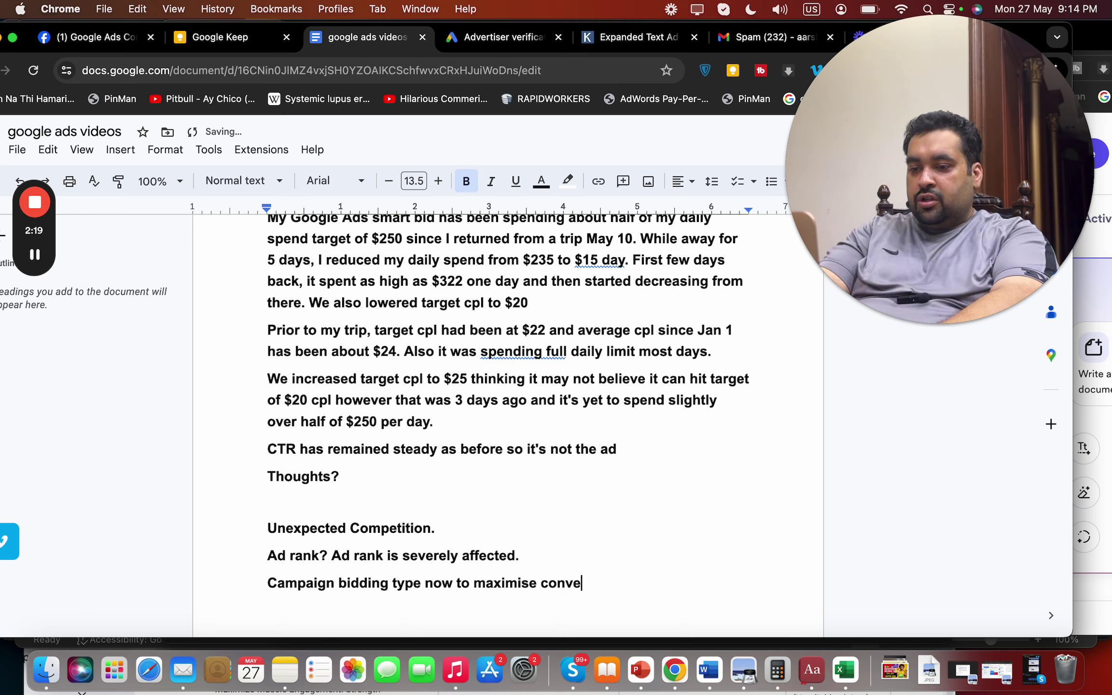
text(rsions )
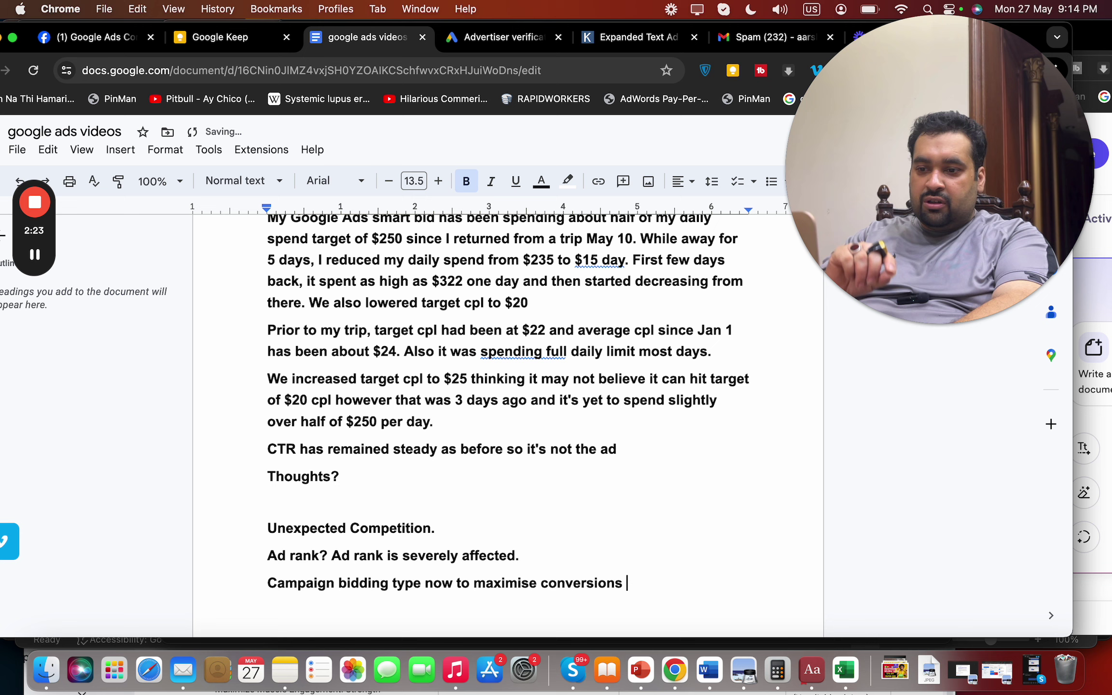
text(move to )
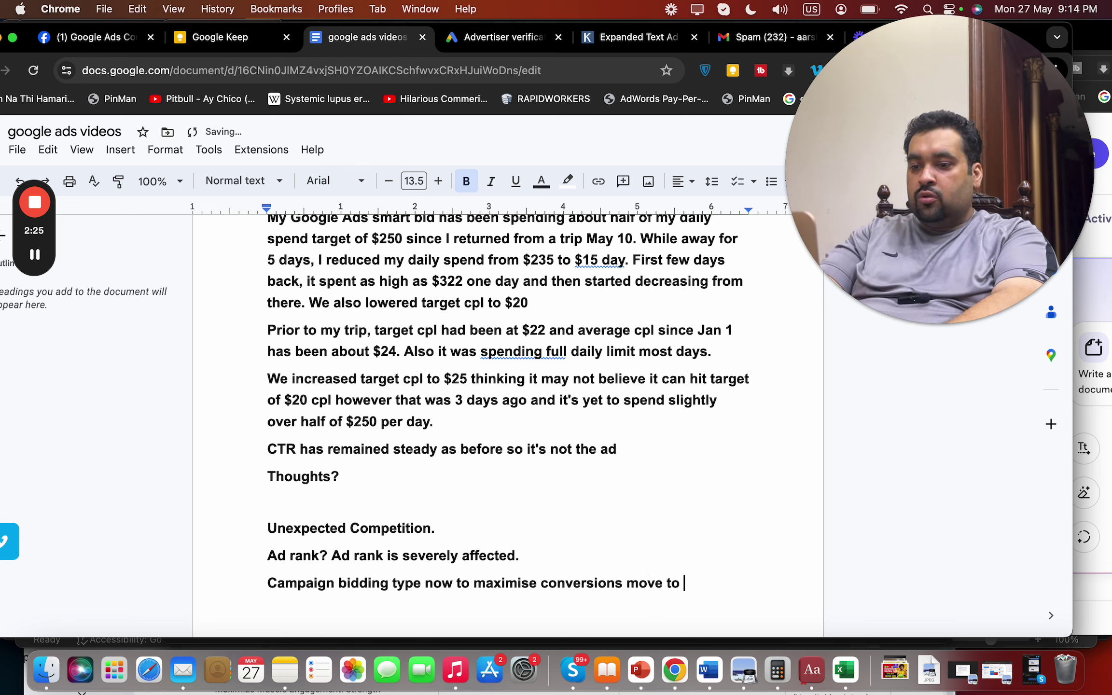
text(maximise cli)
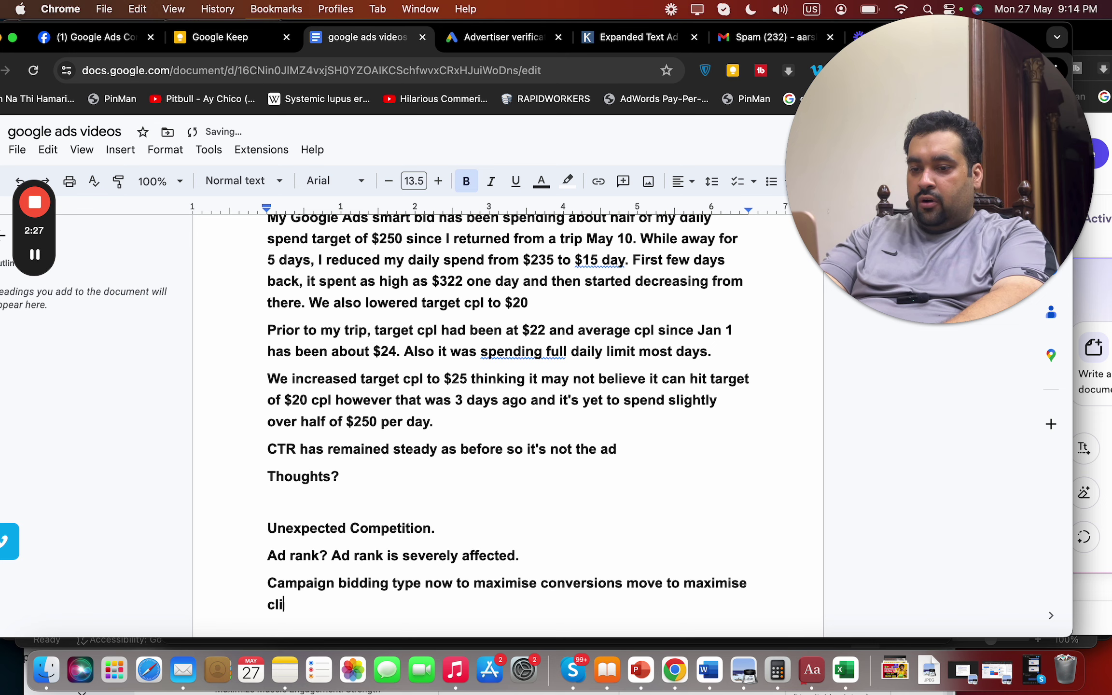
text(cks for now. At least)
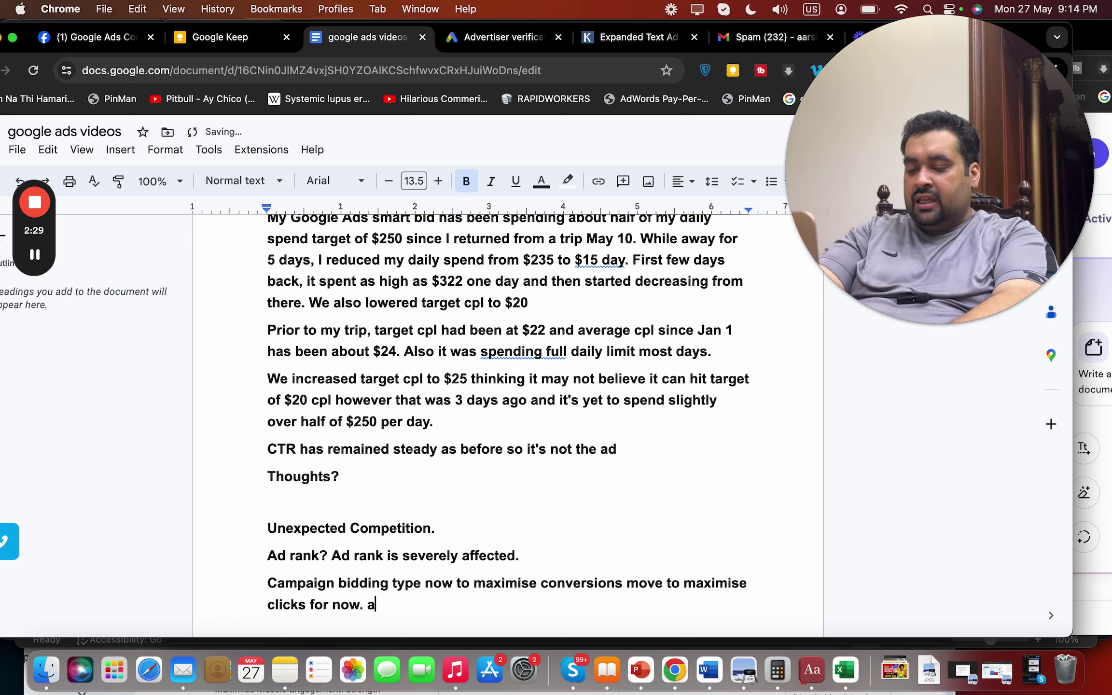
text( 1-)
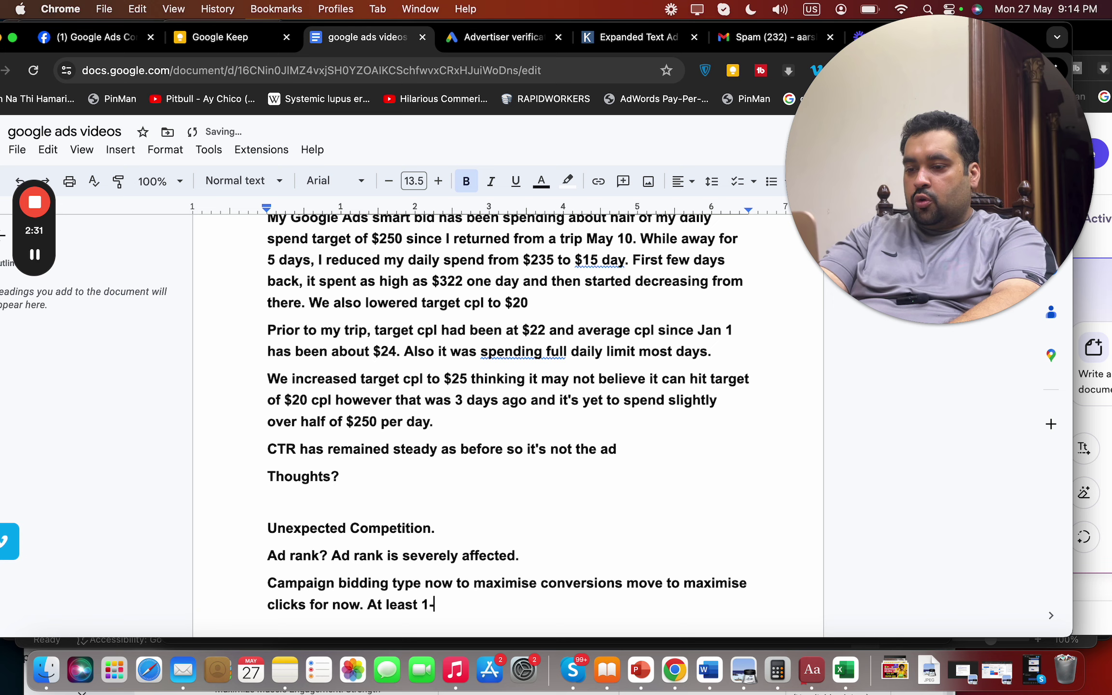
text(2 weeks.)
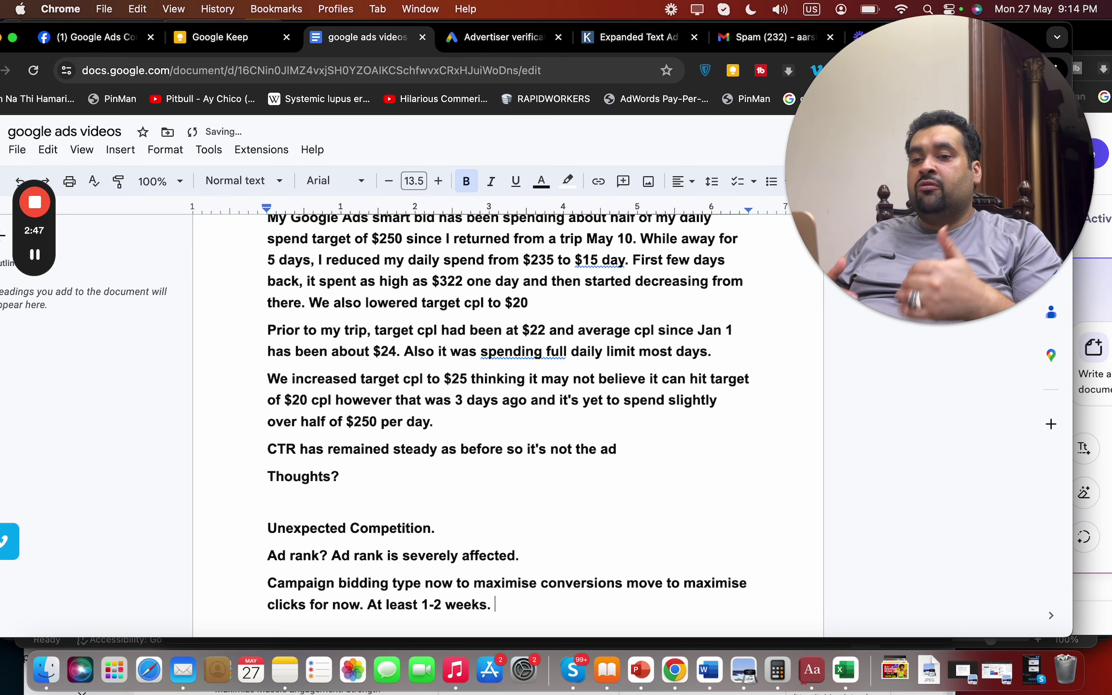
Add the line 'Optimise. Adding ad extensions. Organize and structure your campaigns.', correcting the opening typo.
key(Return)
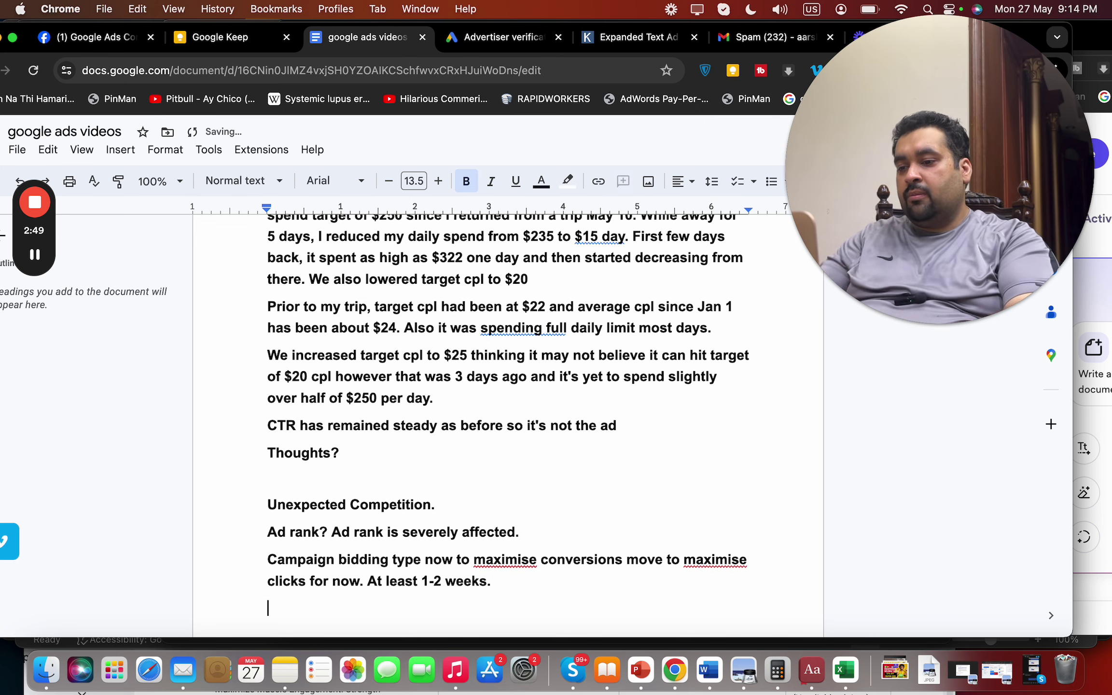
text(Oop)
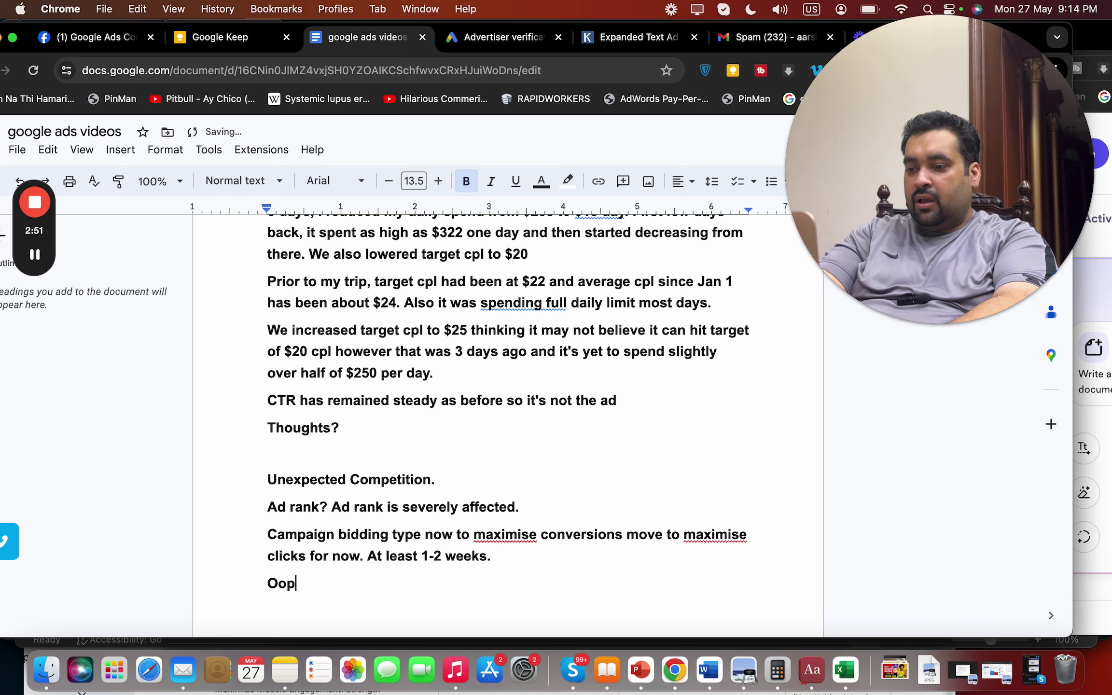
key(BackSpace)
key(BackSpace)
text(ptimise)
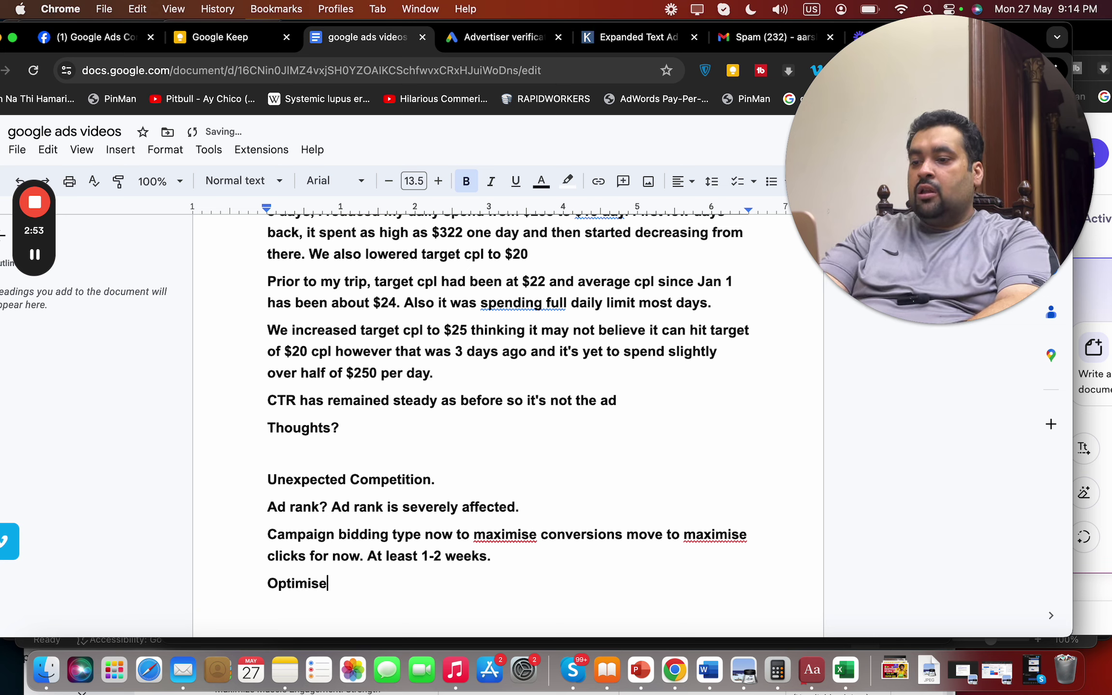
text(. Adding a)
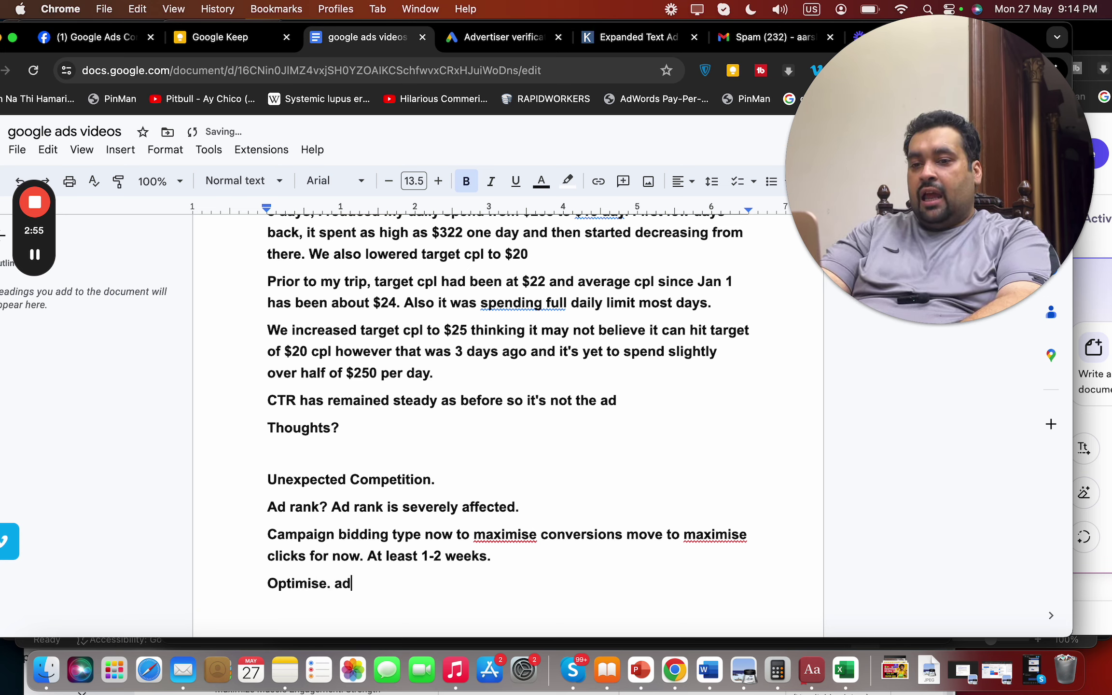
text(d extens)
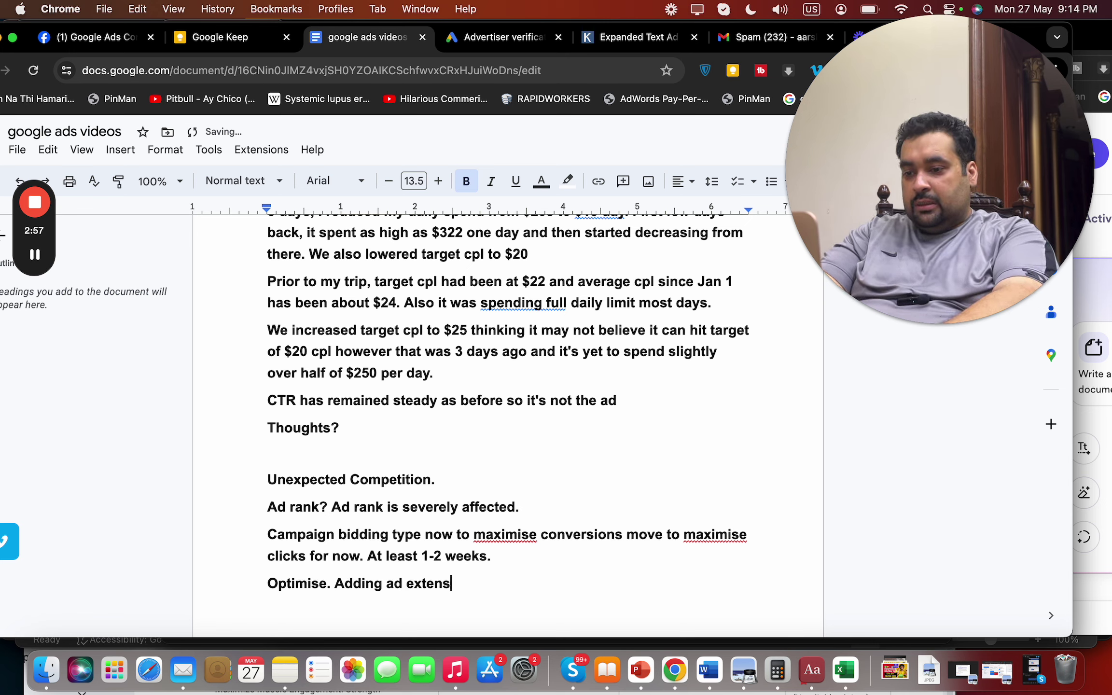
text(ions. org)
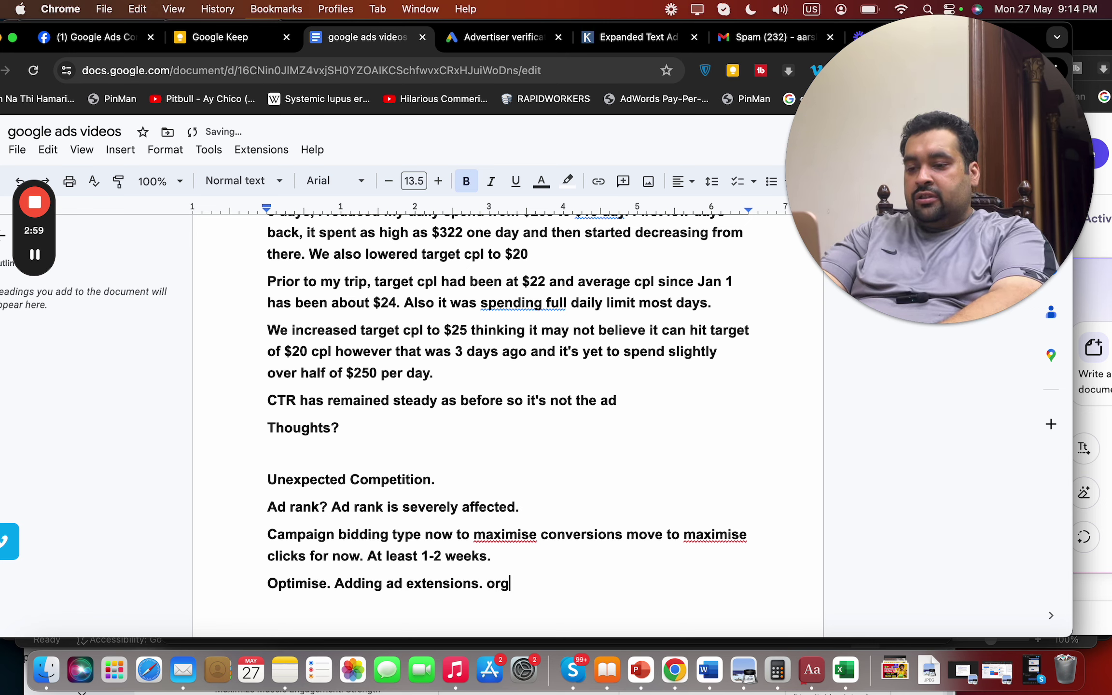
text(anize and struc)
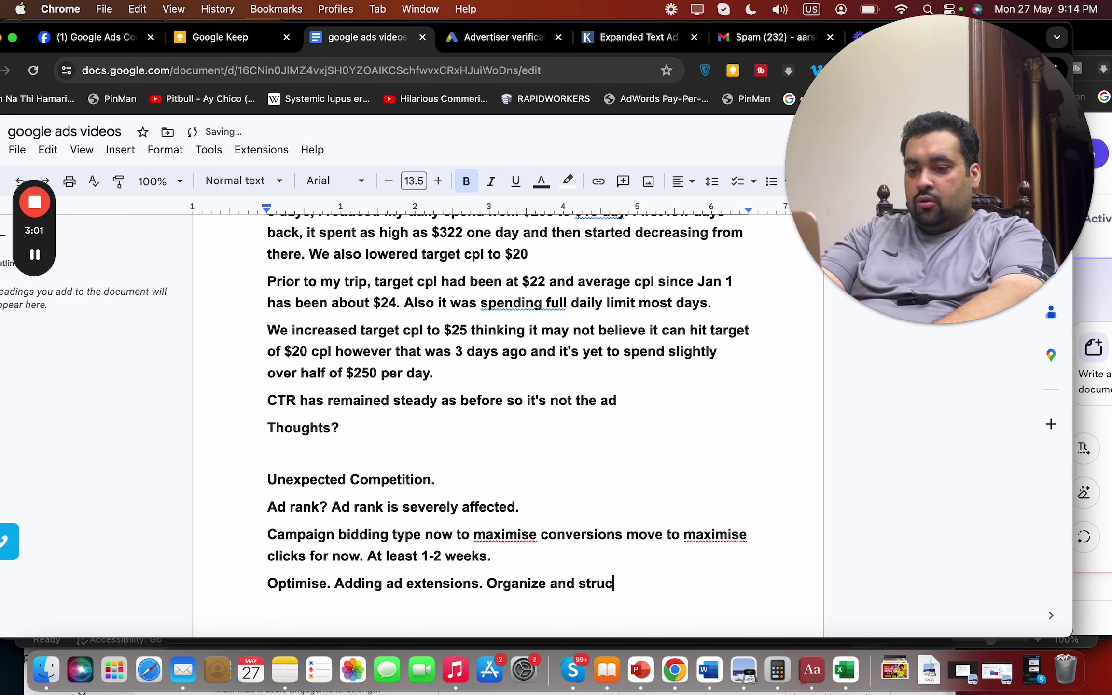
text(ture your)
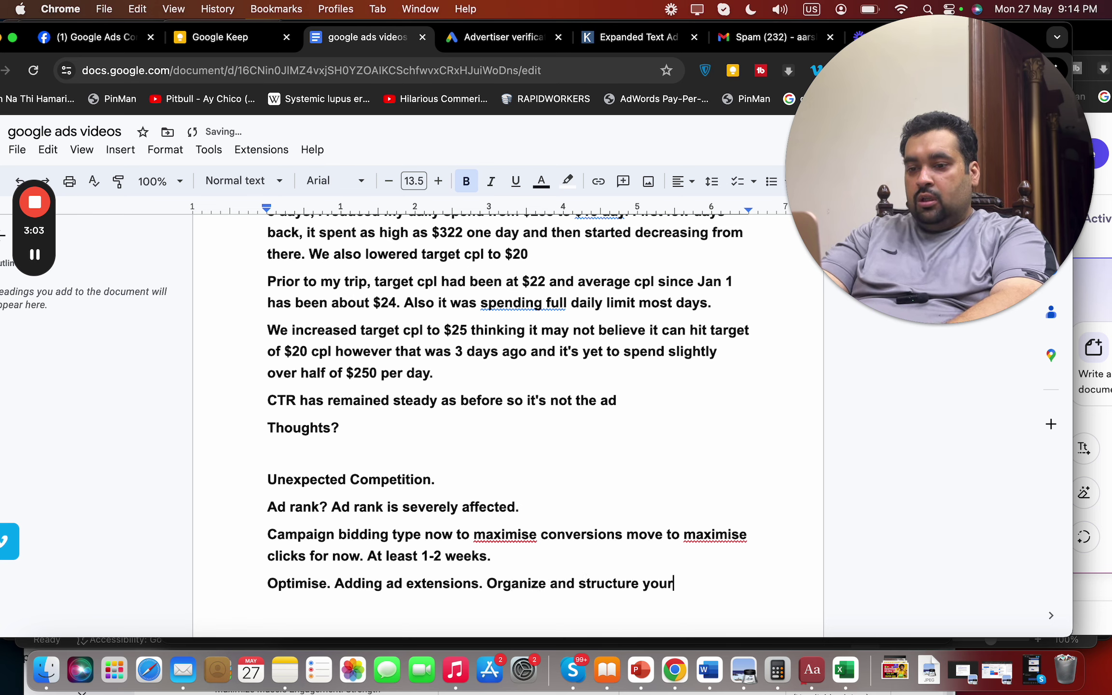
text( campaigns.)
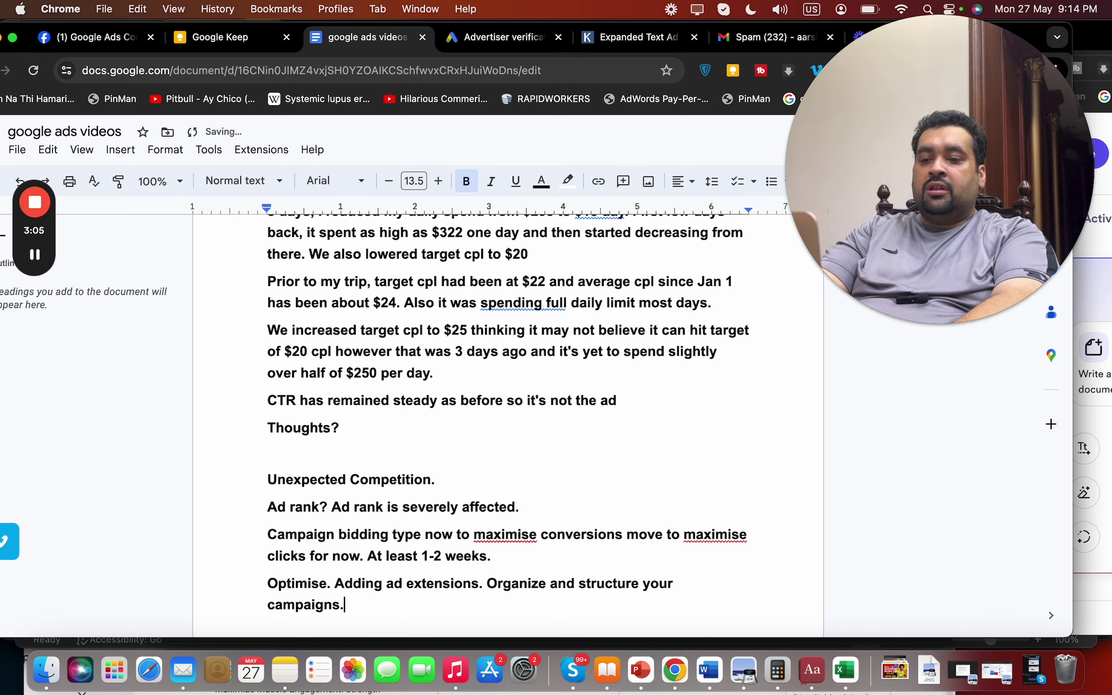
key(Return)
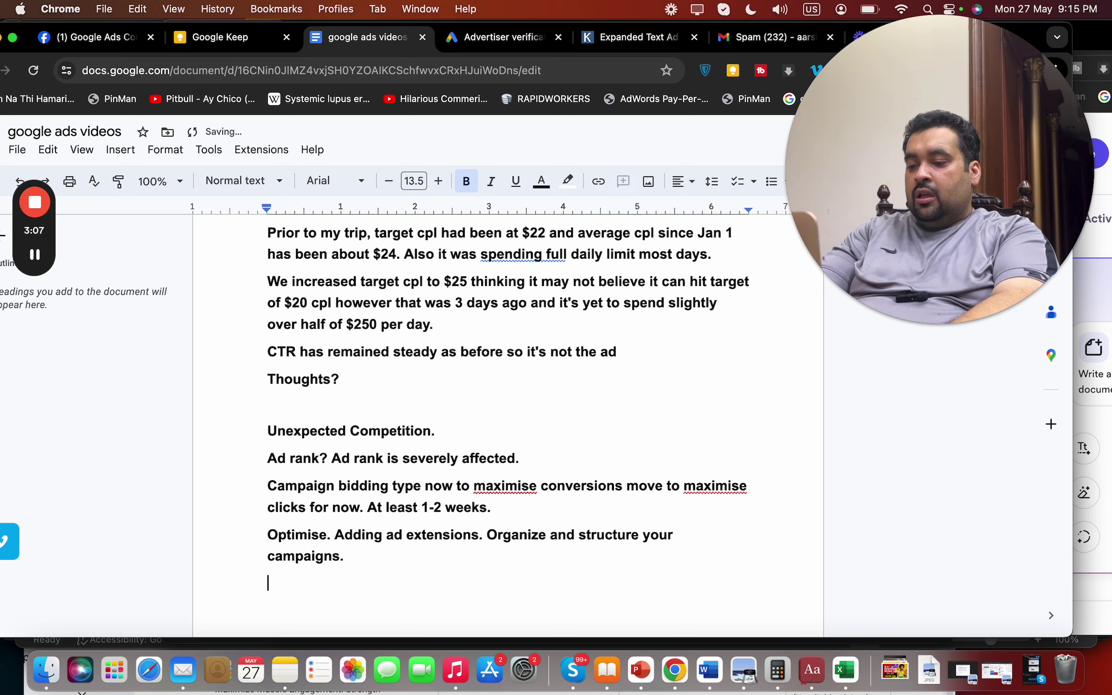
Type 'Peak hours.' on the new line under the campaigns note.
text(Peak hours.)
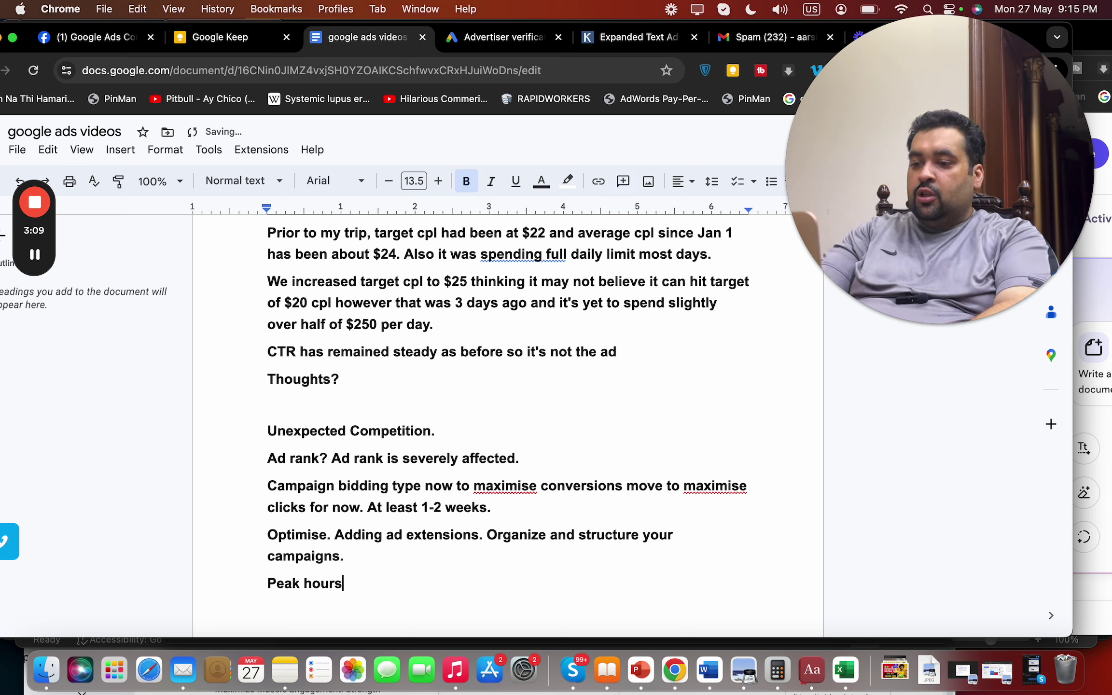